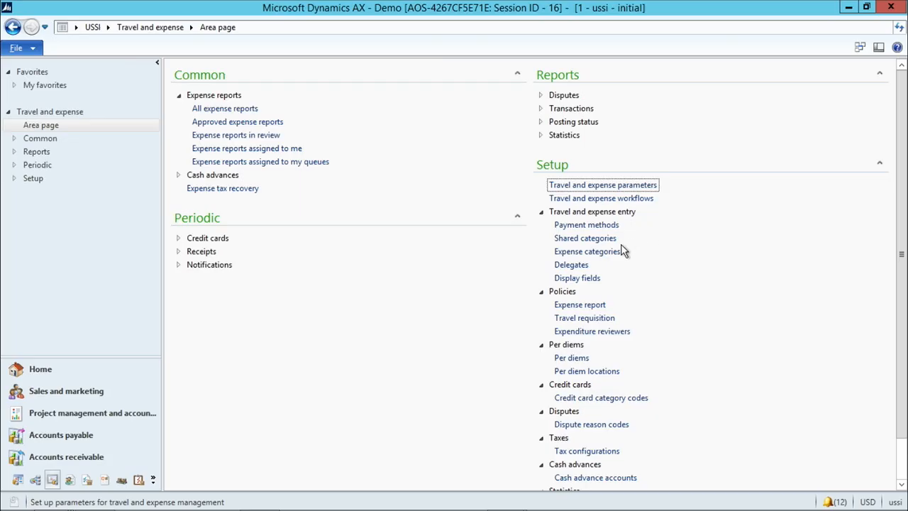
Step: Create a new shared category with category ID Flight2 and category name flights
left_click(595, 238)
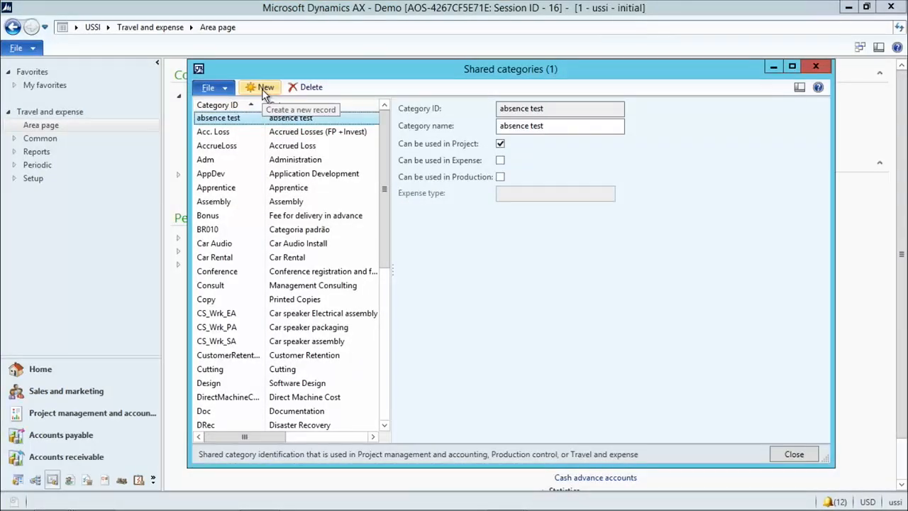
left_click(262, 88)
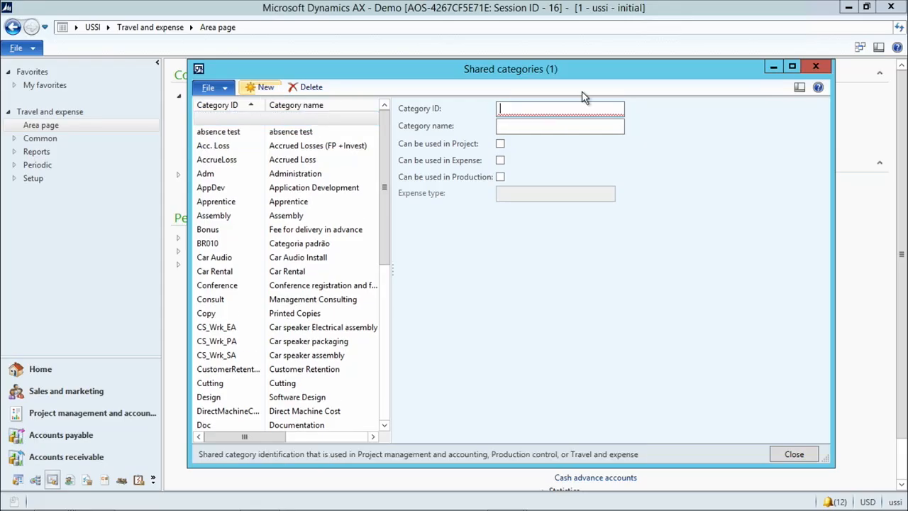
type("Flights2")
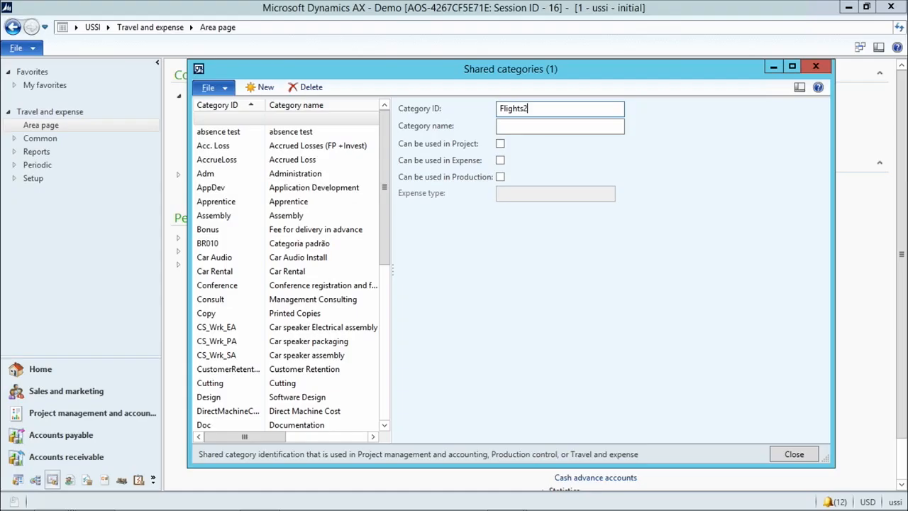
key("BackSpace")
type("2")
left_click(540, 126)
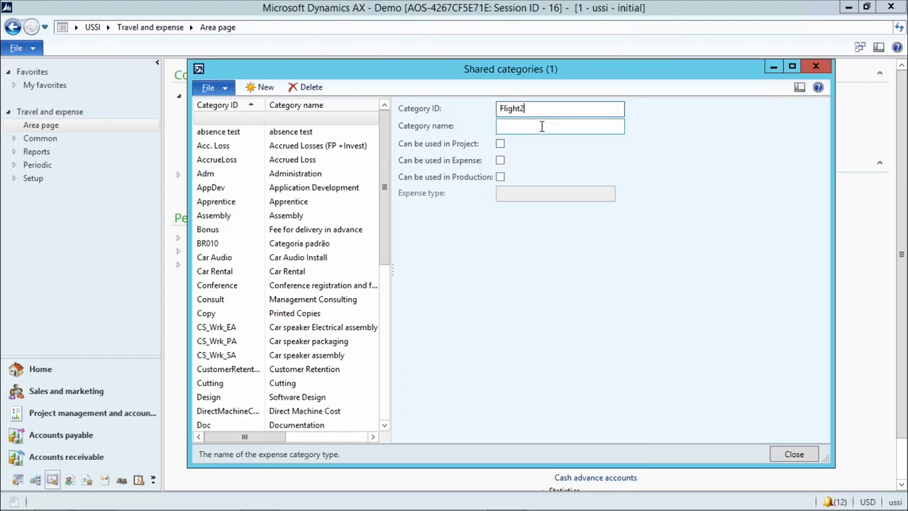
type("flights")
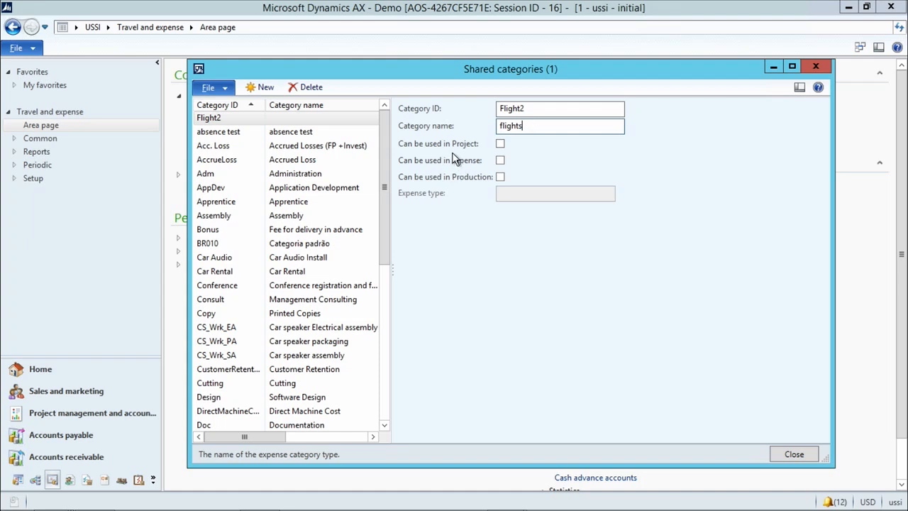
Step: Allow the Flight2 shared category in Project and Expense, set its expense type to Airline, and close the shared categories
left_click(500, 144)
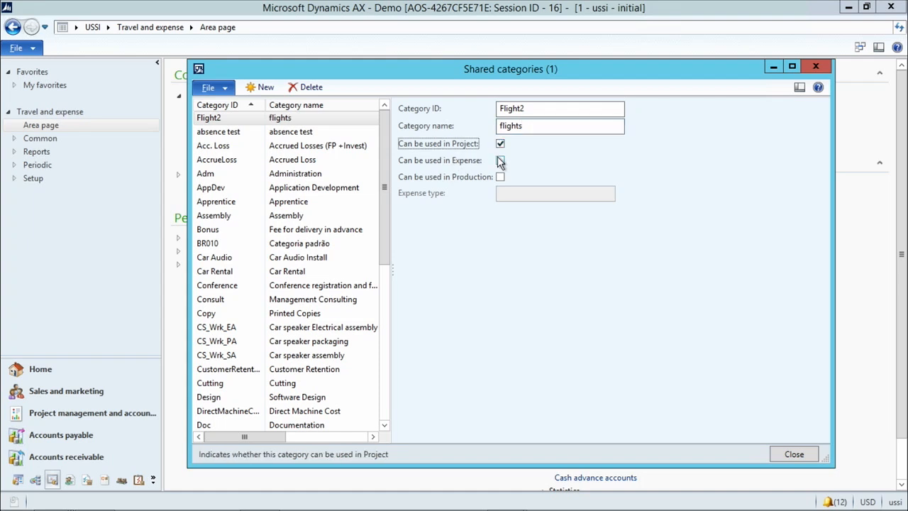
left_click(500, 161)
left_click(499, 161)
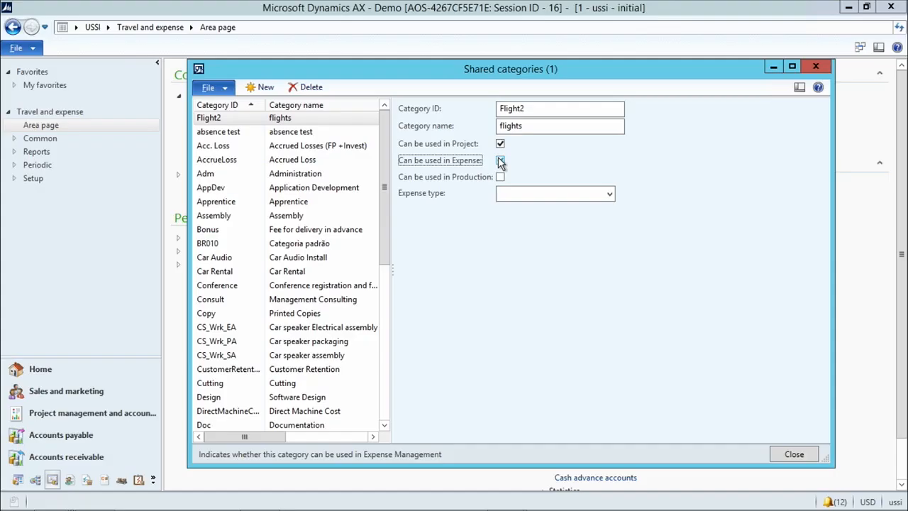
left_click(609, 194)
left_click(512, 281)
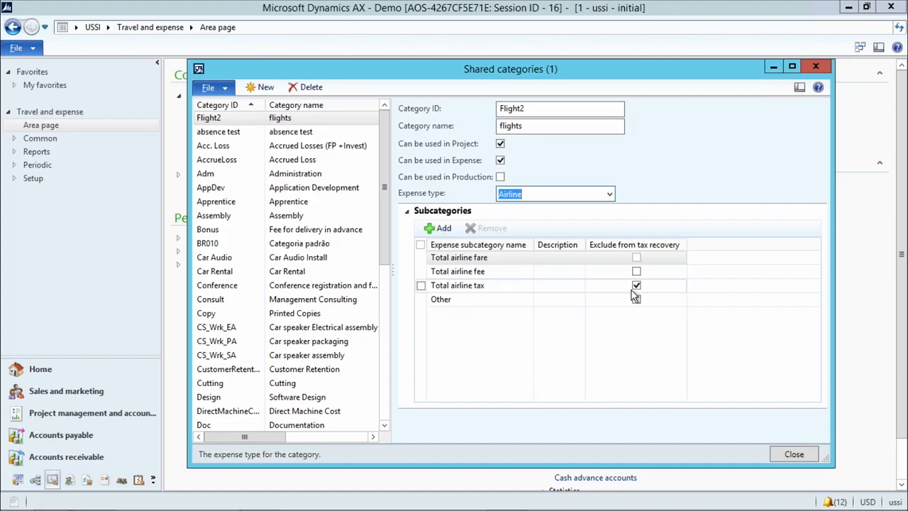
left_click(794, 454)
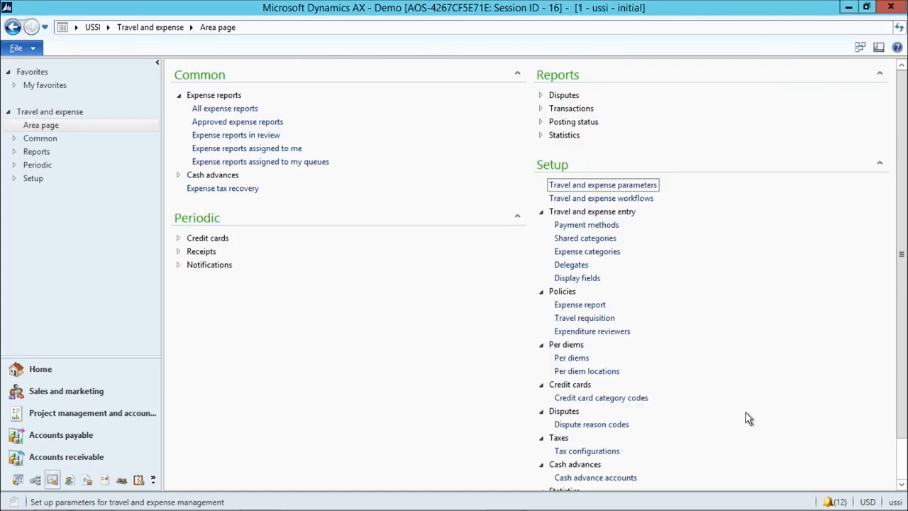
Step: Create a new expense category based on the Flight2 category ID and assign it to the Travel category group
left_click(599, 252)
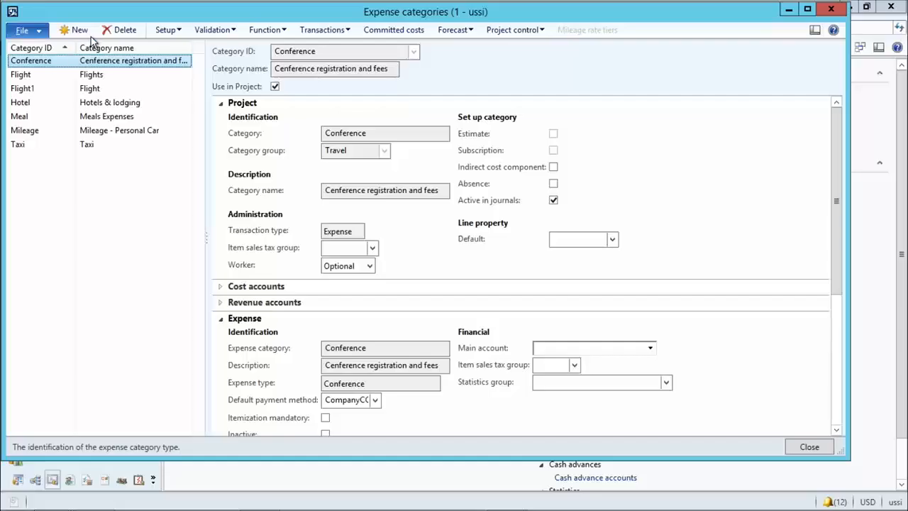
left_click(85, 31)
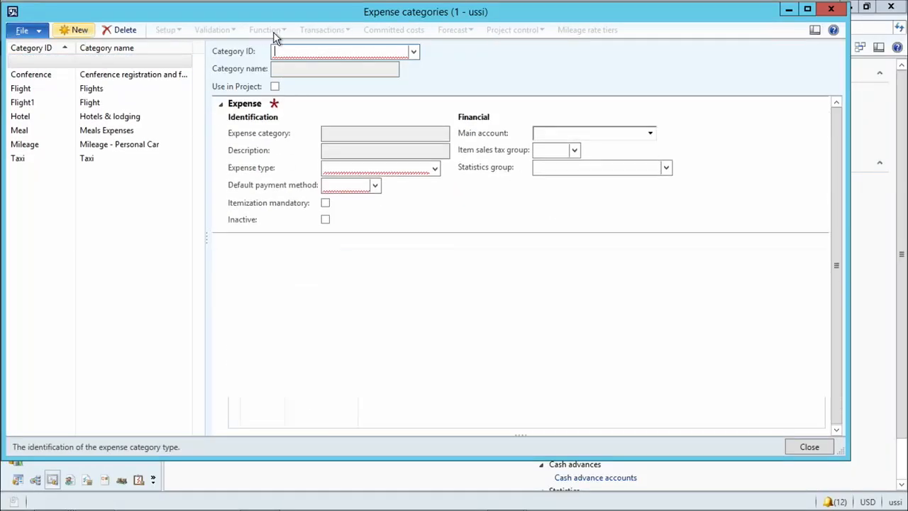
left_click(414, 52)
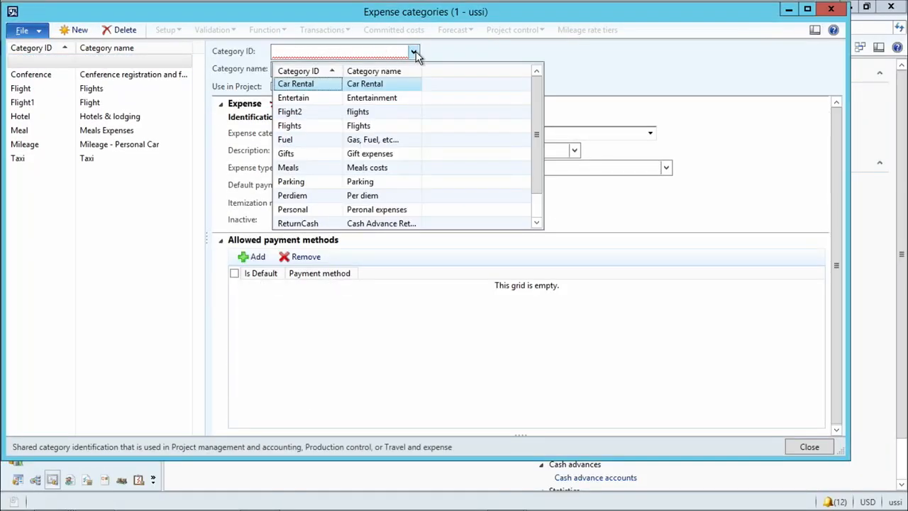
left_click(295, 113)
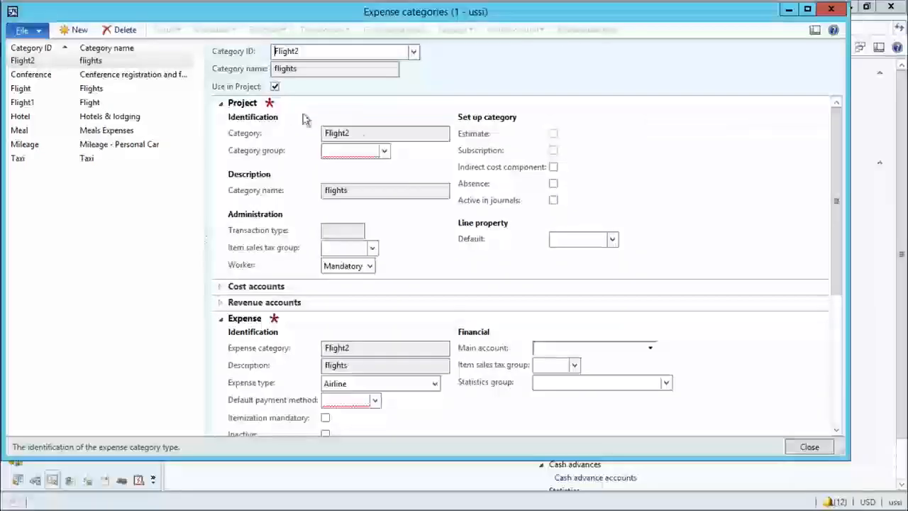
left_click(384, 150)
left_click(353, 196)
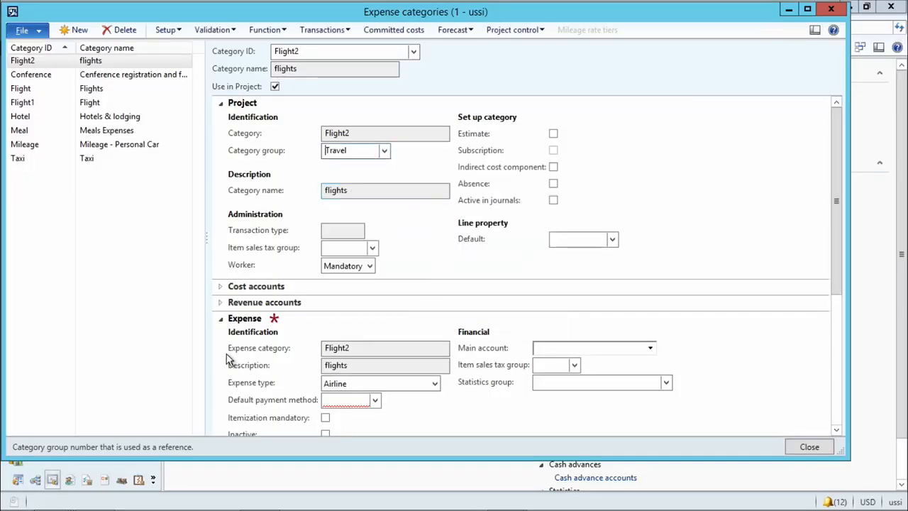
Step: Set Flight2's main account to Bank Account - USD and its default payment method to CompanyCC, and check the saved expense category list
left_click(650, 349)
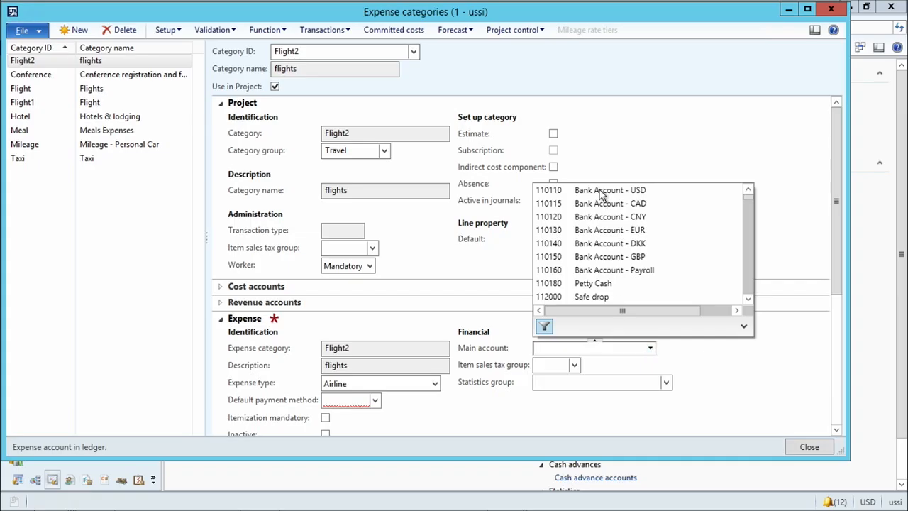
left_click(602, 189)
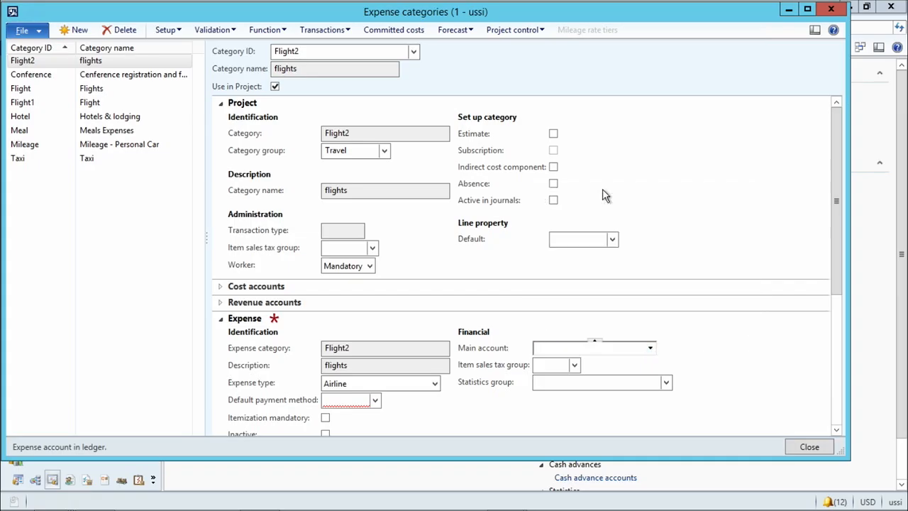
left_click(374, 399)
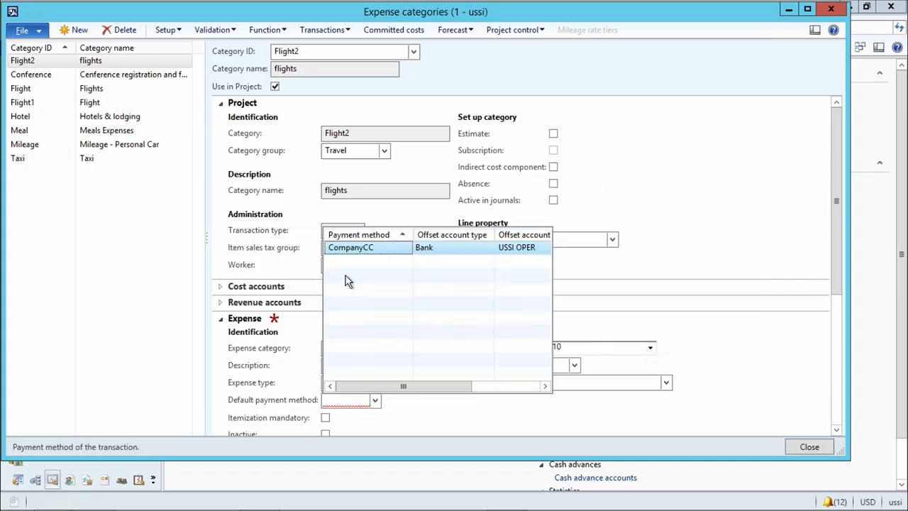
left_click(363, 248)
left_click(835, 430)
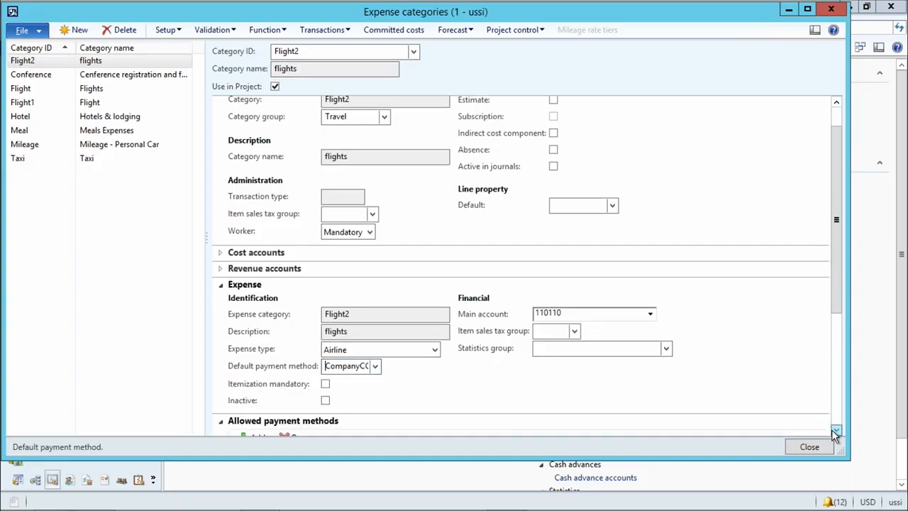
left_click(835, 431)
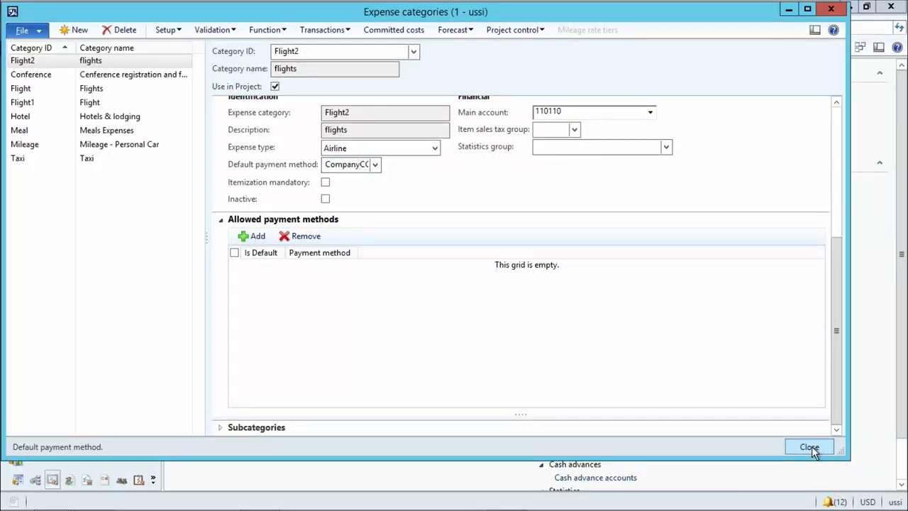
left_click(810, 447)
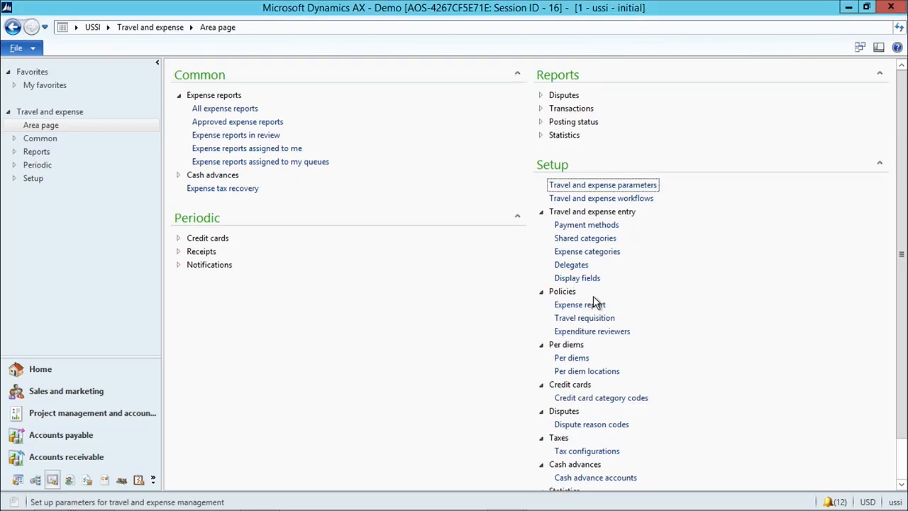
left_click(586, 251)
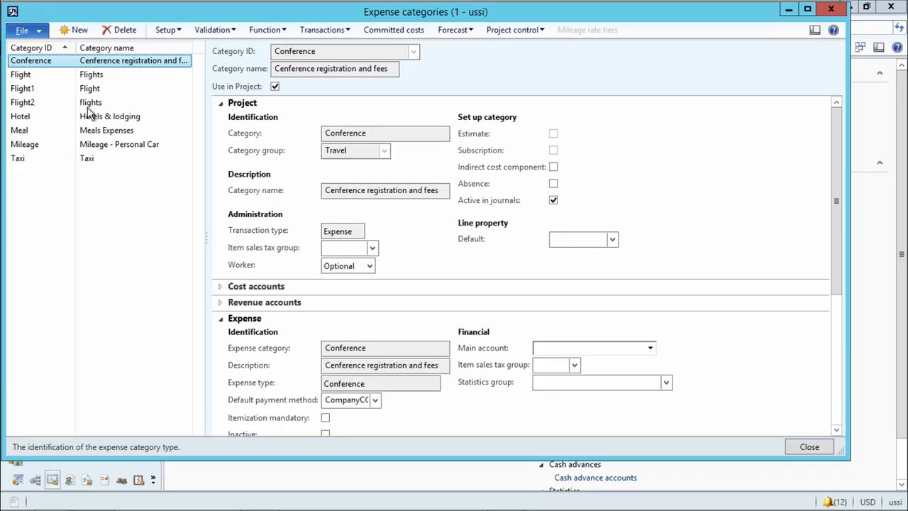
left_click(833, 12)
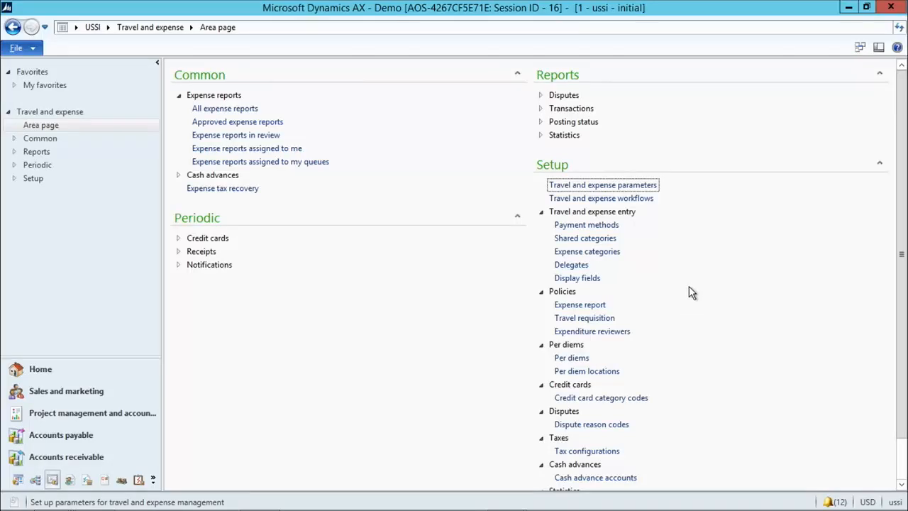
Step: In the travel and expense display fields, set the visibility of the Description header field to Display
left_click(581, 279)
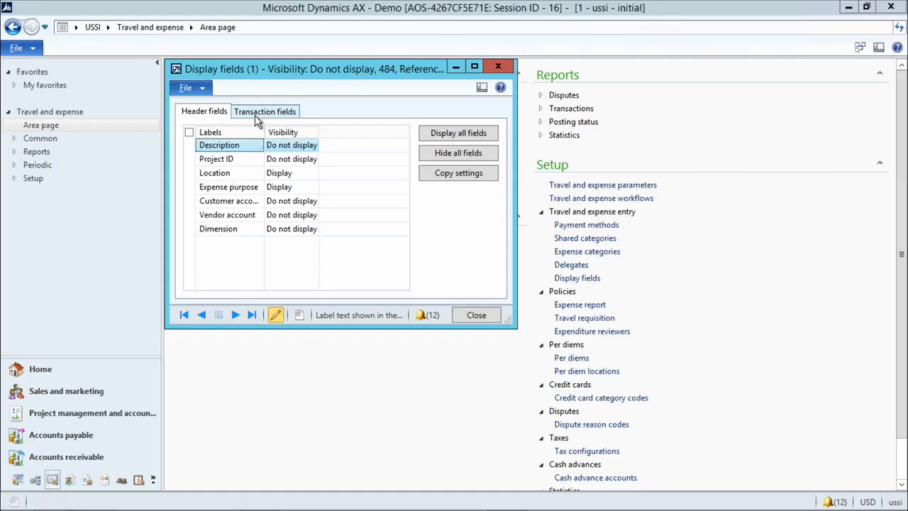
left_click(281, 147)
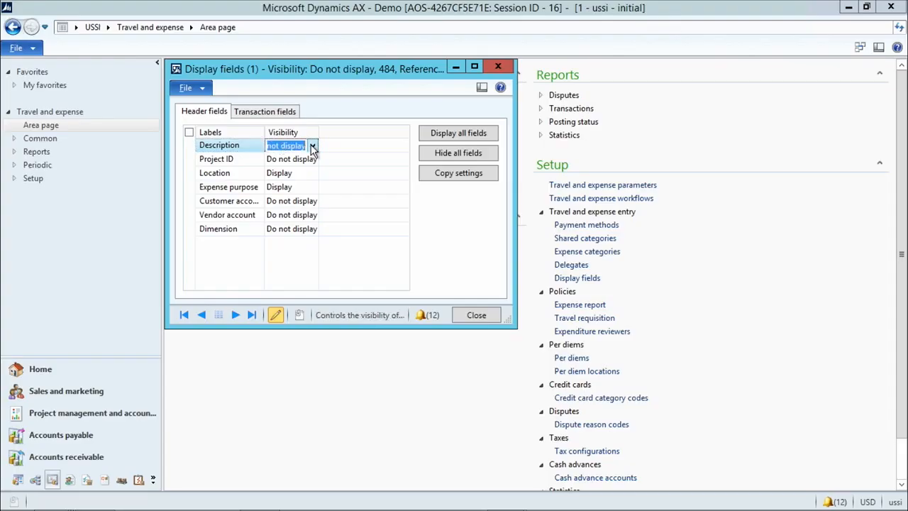
left_click(312, 146)
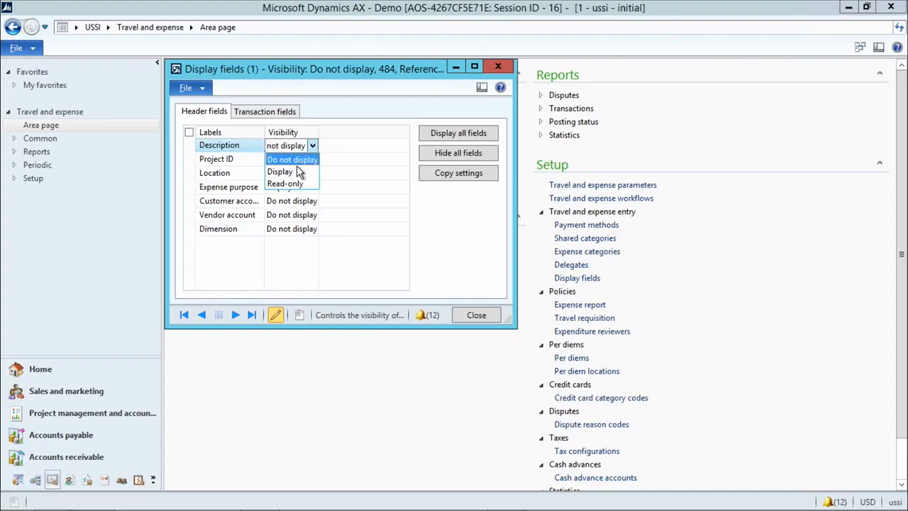
left_click(284, 172)
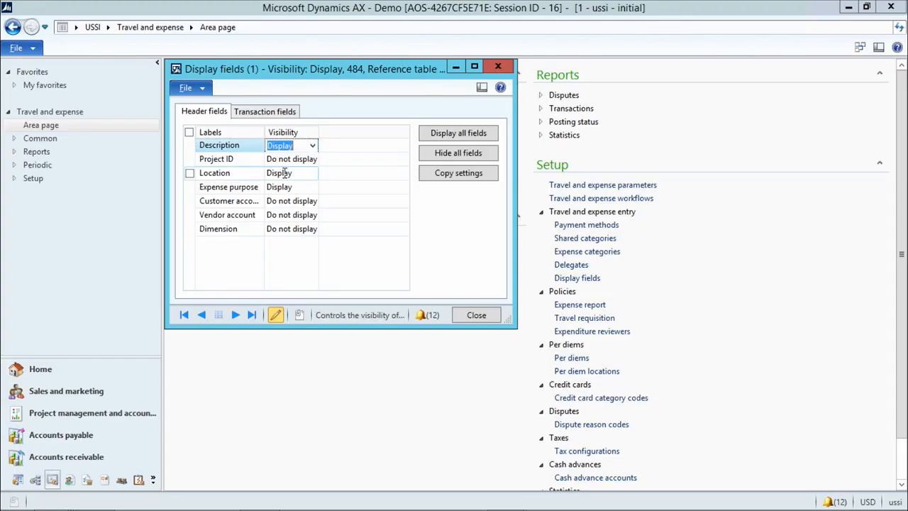
Step: Try hiding all transaction fields, set every transaction field to Display, and close the display field settings
left_click(256, 112)
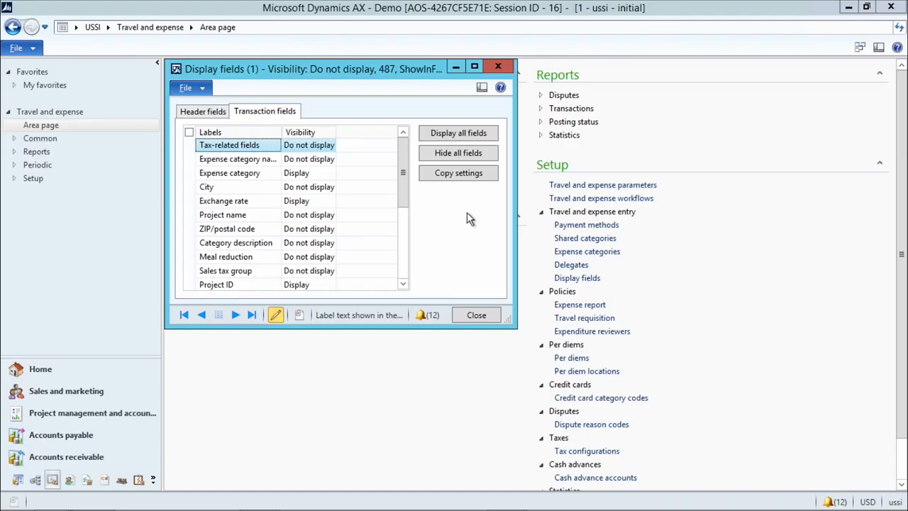
left_click(455, 152)
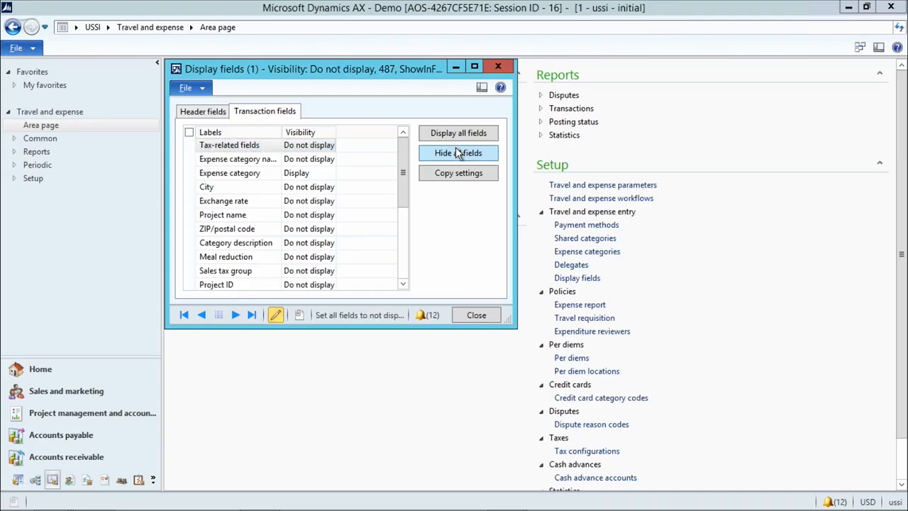
left_click(452, 133)
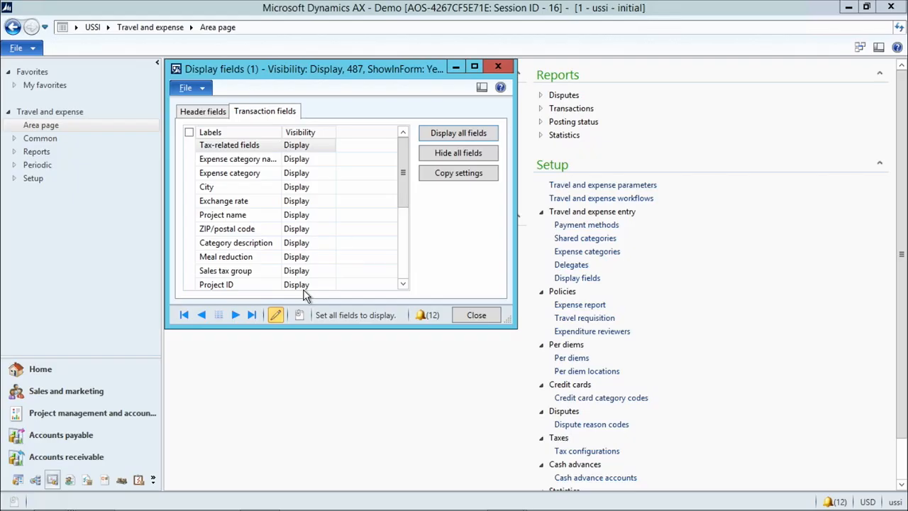
left_click(471, 316)
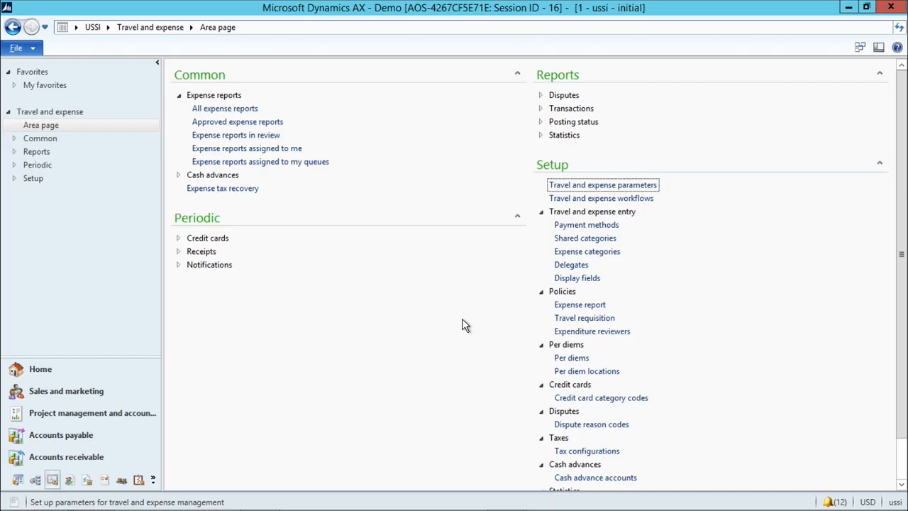
Step: Switch to the development workspace and locate the services starting with Trv among the AOT services
key("ctrl+shift+w")
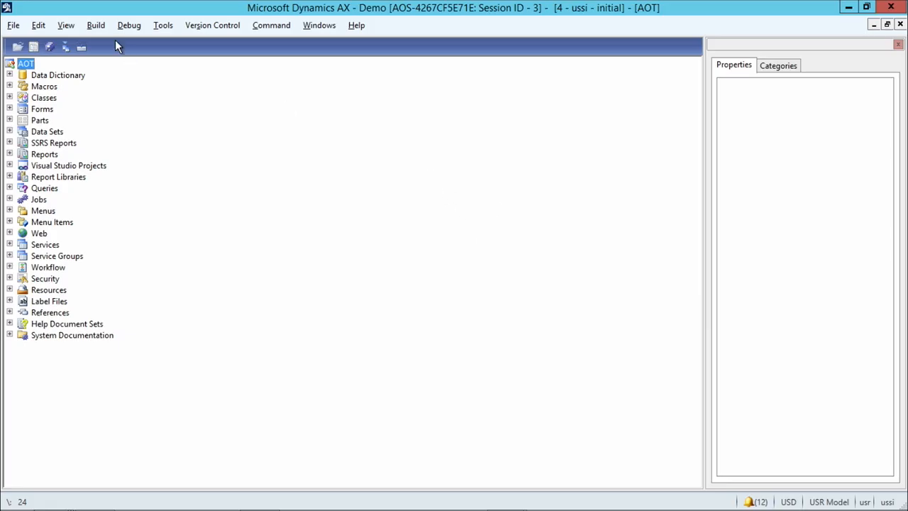
left_click(10, 245)
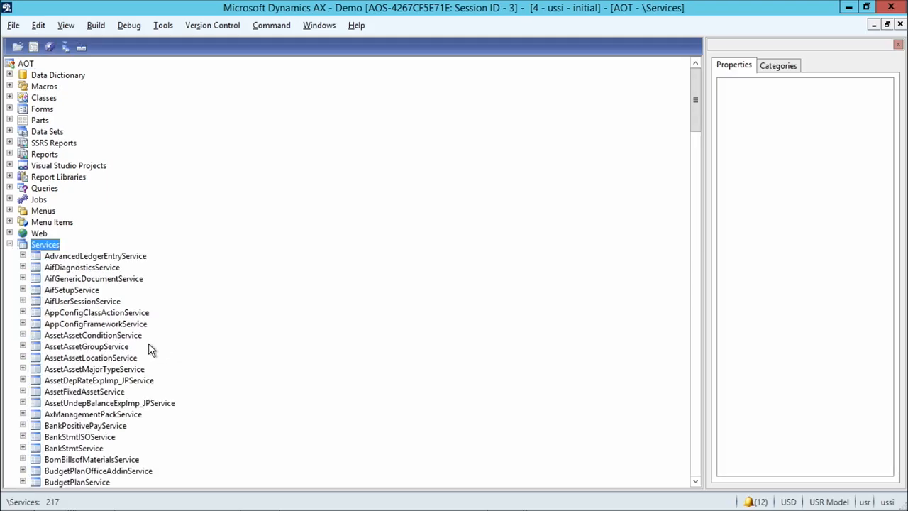
left_click(104, 402)
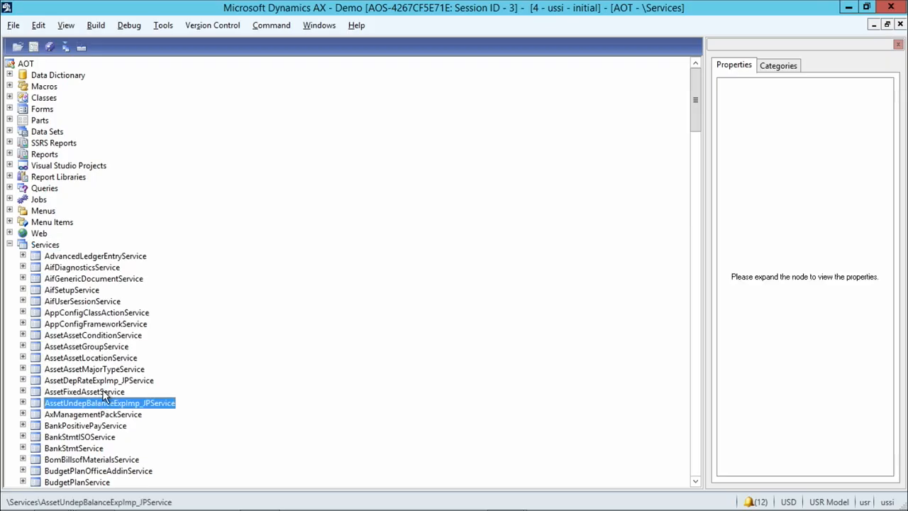
type("trv")
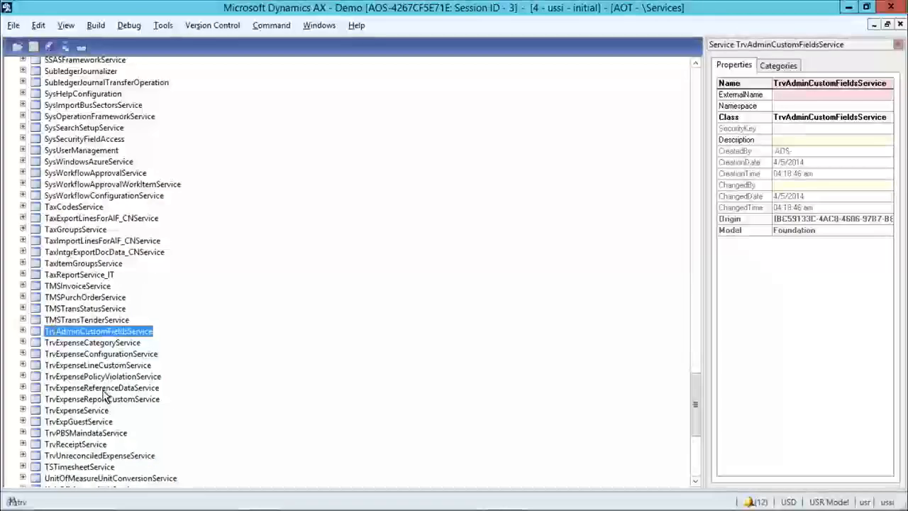
scroll(105, 395, "down", 3)
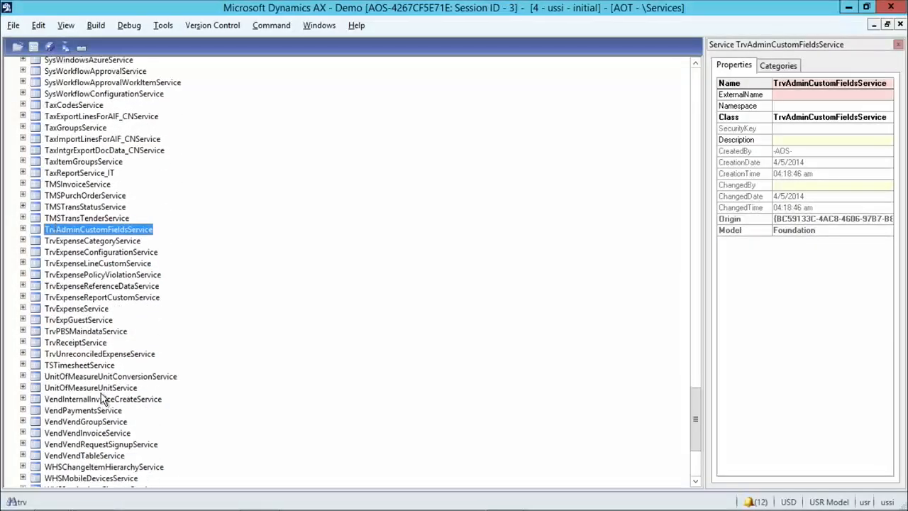
Step: Register the TrvPBSMaindataService service from the AOT and close the AIF services form
left_click(84, 331)
right_click(85, 331)
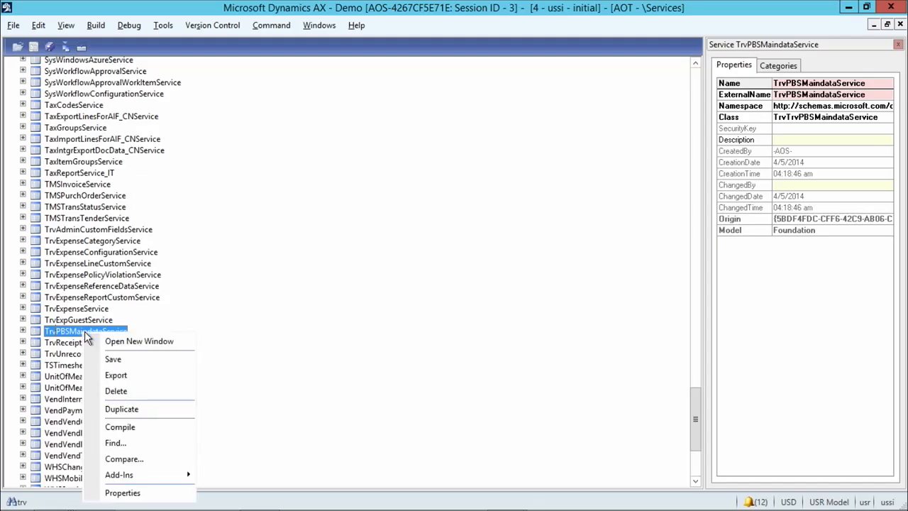
mouse_move(115, 477)
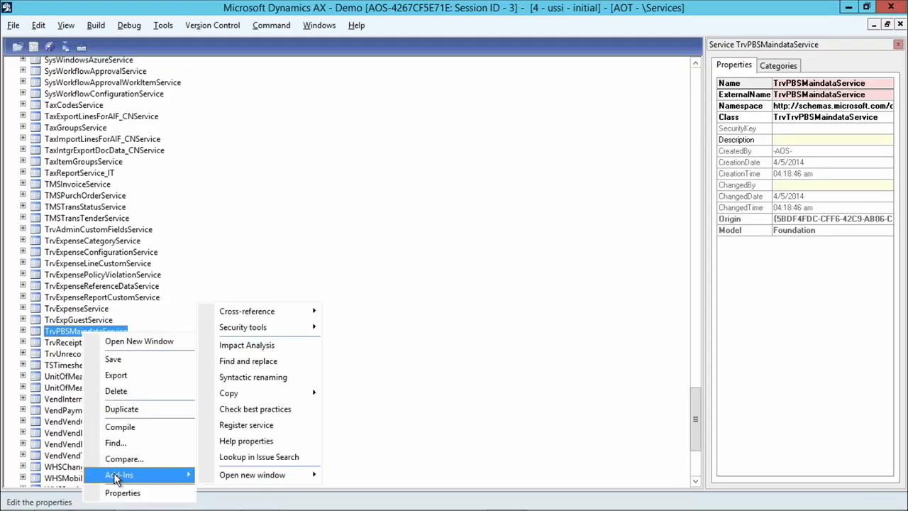
left_click(229, 426)
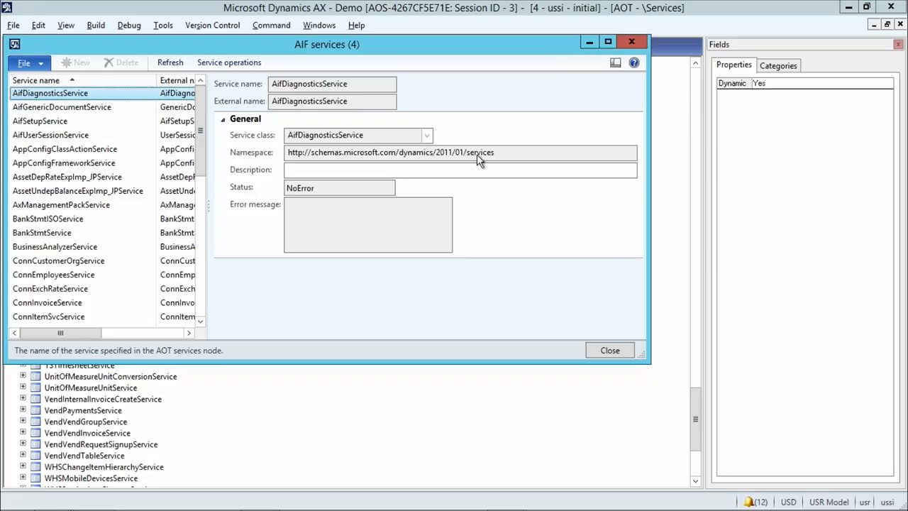
left_click(607, 350)
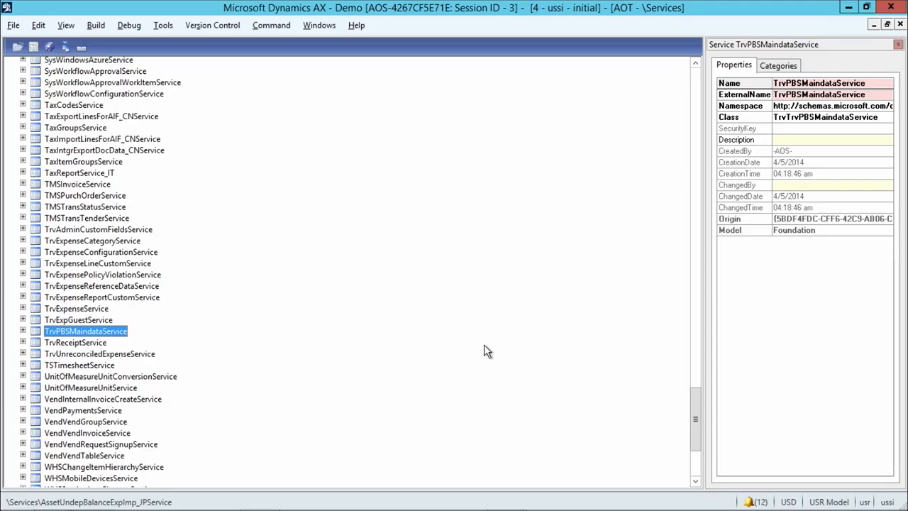
Step: Switch to the Dynamics AX client workspace and open the inbound ports under System administration's Services and Application Integration Framework setup
key("alt+Tab")
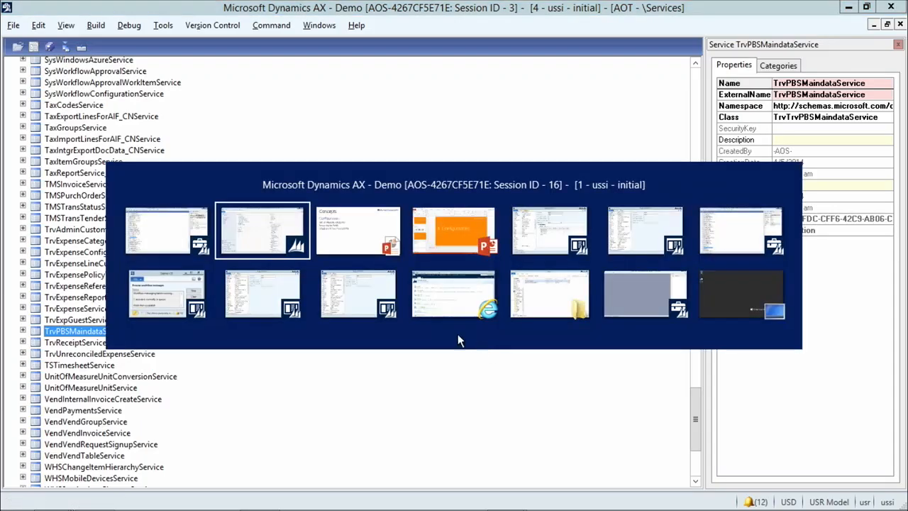
key("Escape")
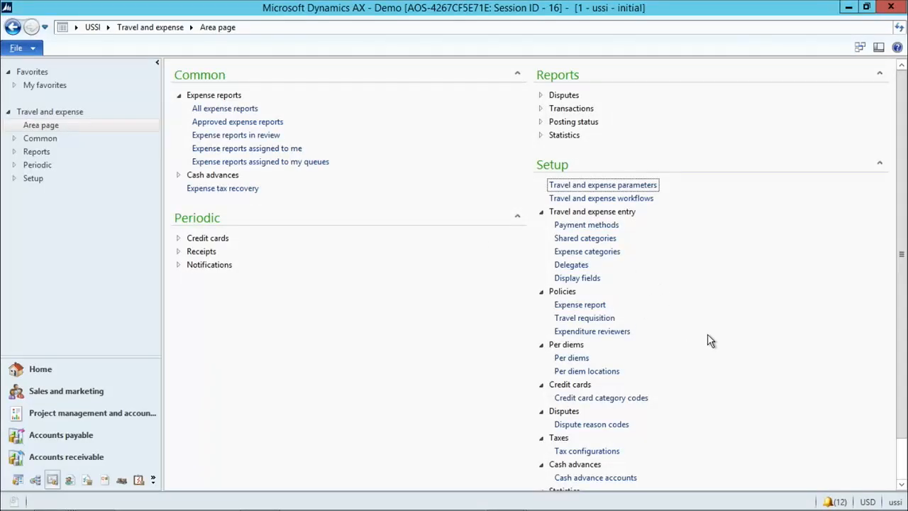
left_click(153, 481)
left_click(192, 501)
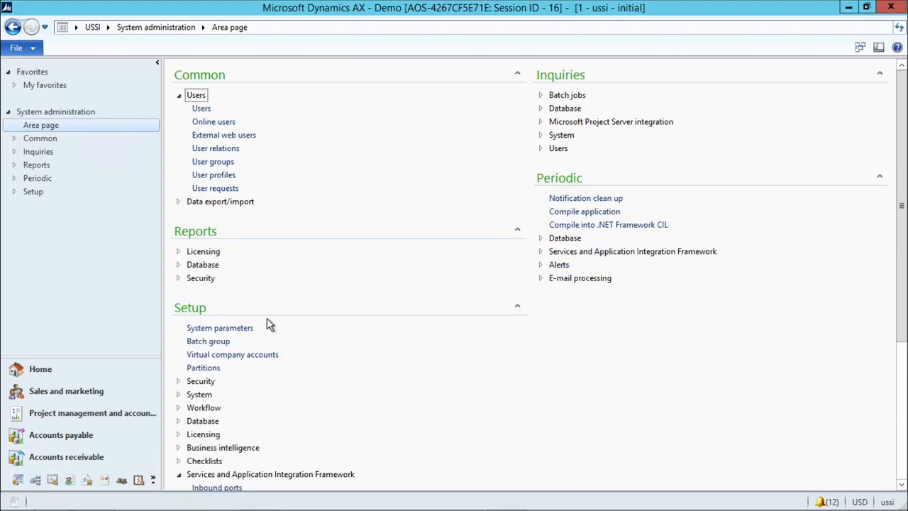
scroll(277, 443, "down", 2)
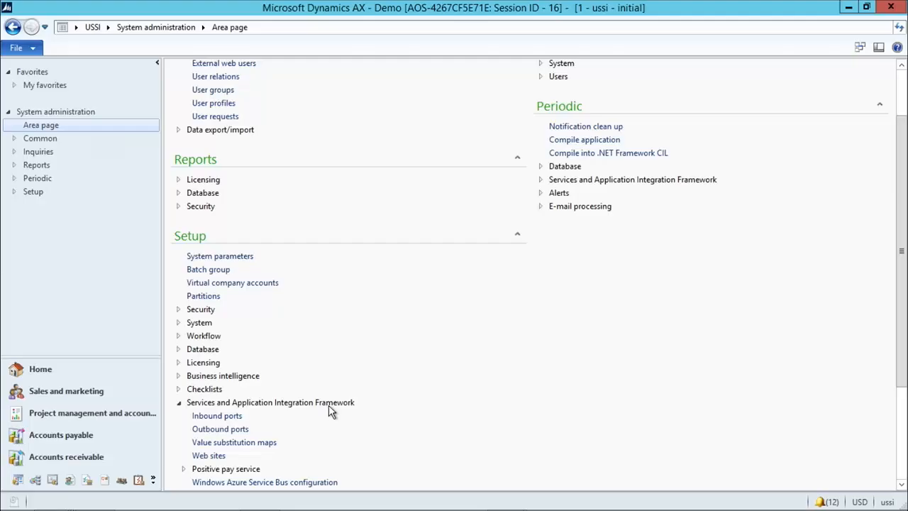
left_click(223, 419)
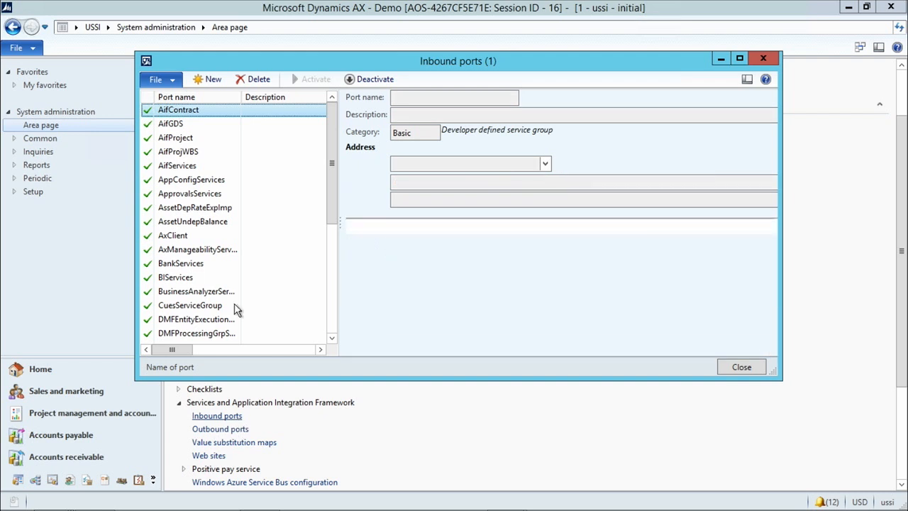
Step: Create an inbound port named Visa with the description Credit card and the NetTcp adapter
left_click(211, 80)
left_click(417, 98)
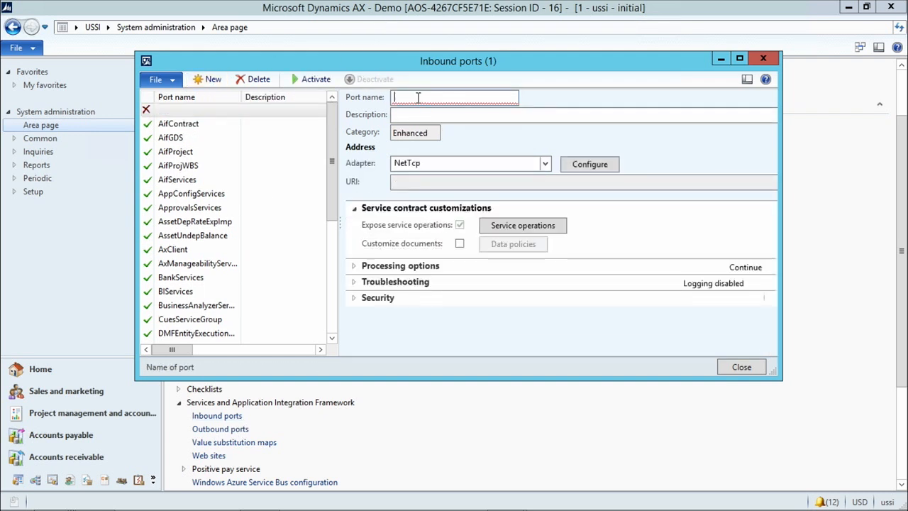
type("Visa")
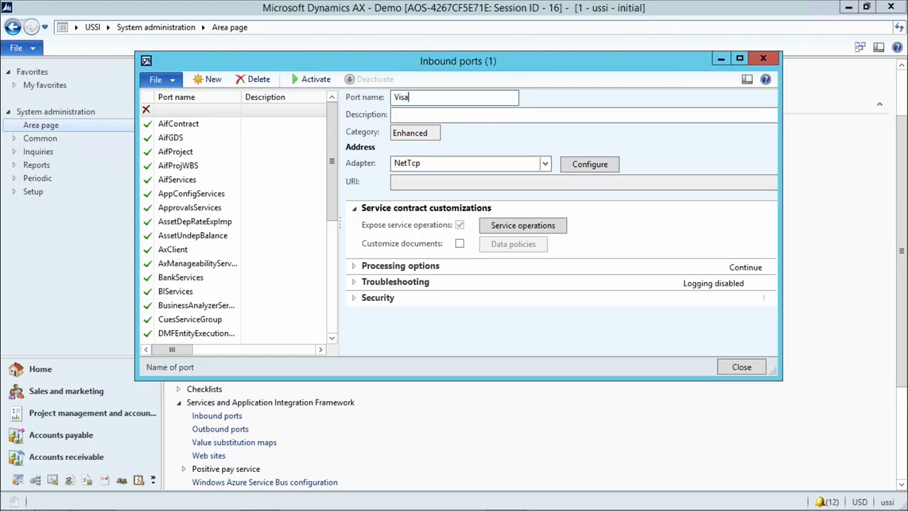
left_click(413, 116)
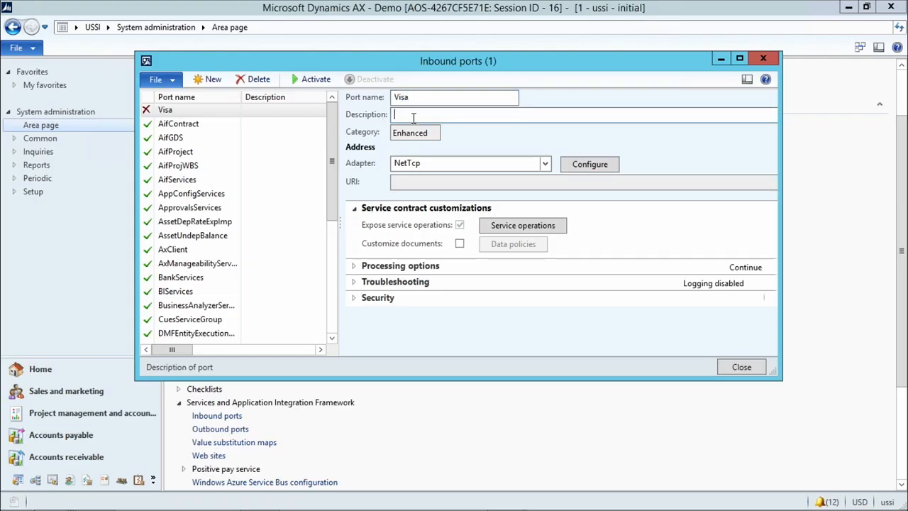
type("Credit card")
left_click(543, 163)
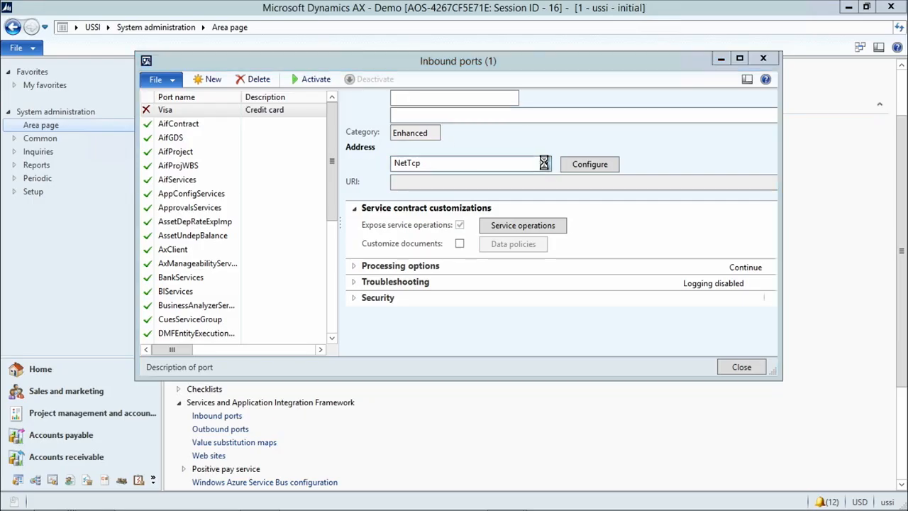
left_click(414, 237)
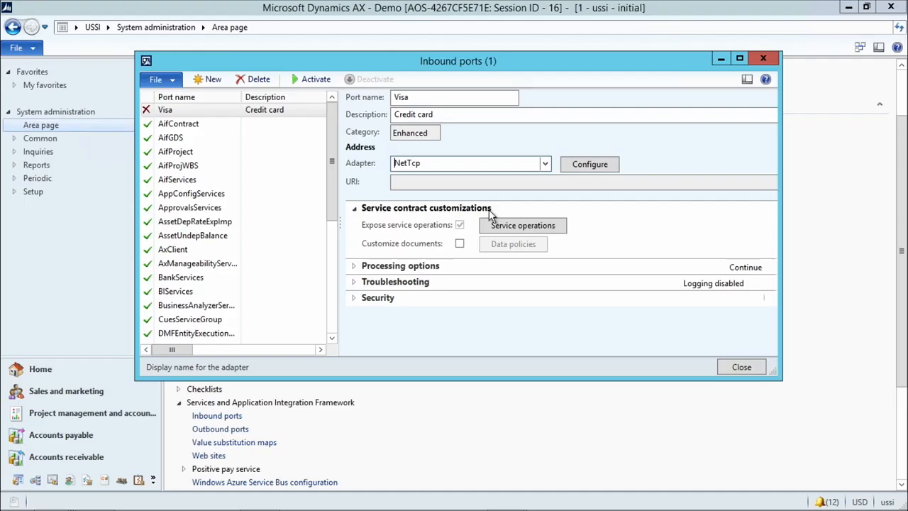
Step: Add TrvPBSMaindataService.create to the Visa port's selected service operations and close the selection form
left_click(505, 227)
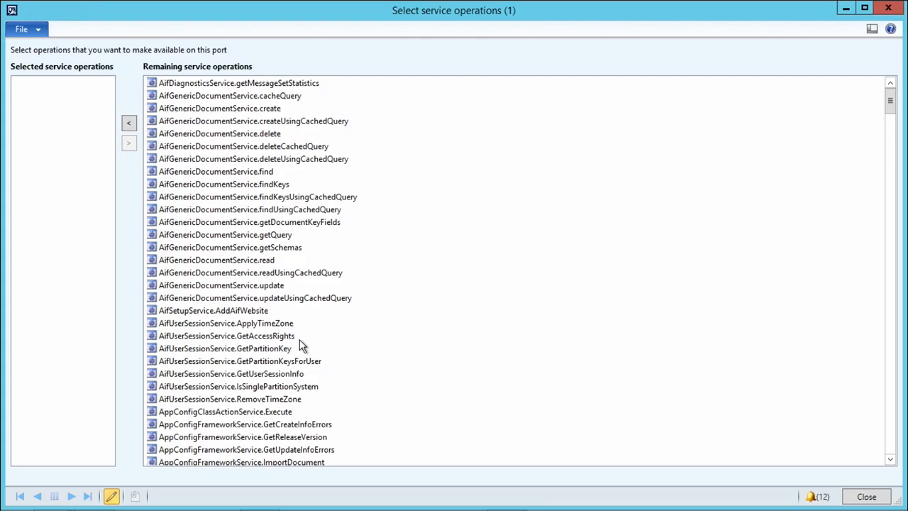
left_click(242, 388)
key("t")
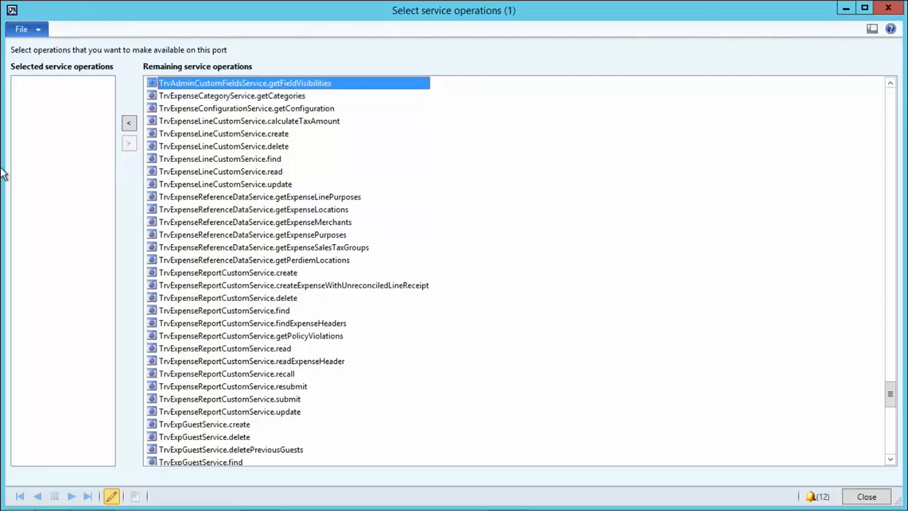
scroll(239, 270, "down", 6)
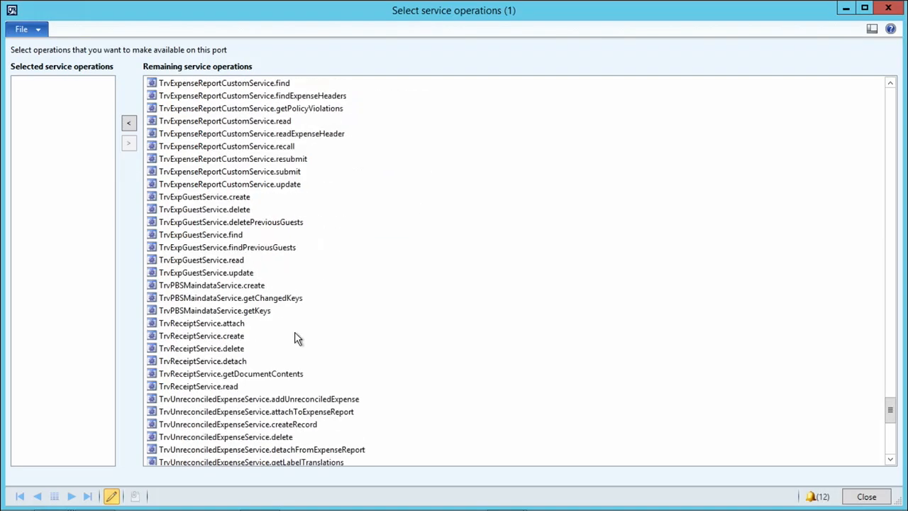
left_click(201, 286)
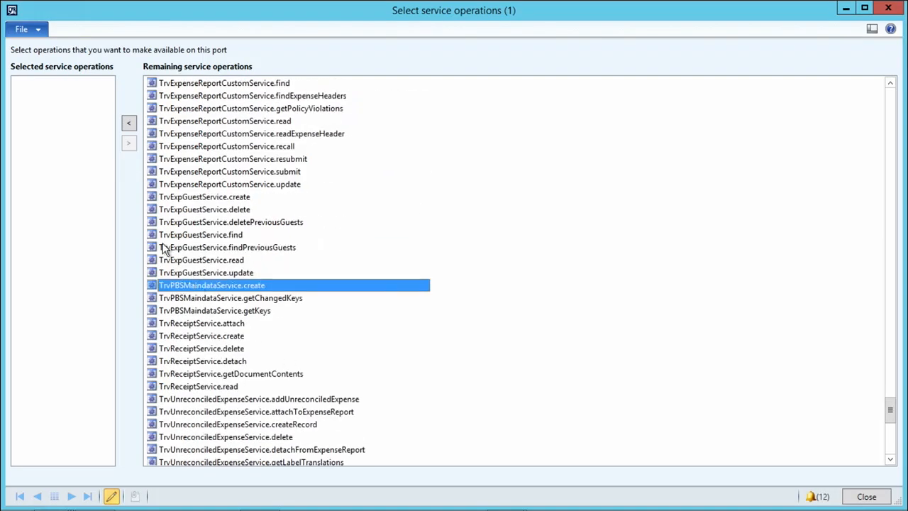
left_click(128, 126)
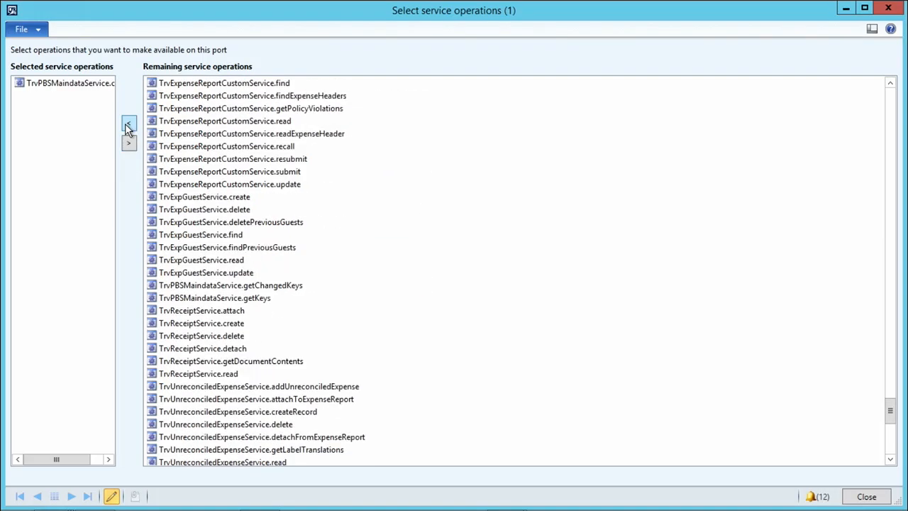
left_click(867, 495)
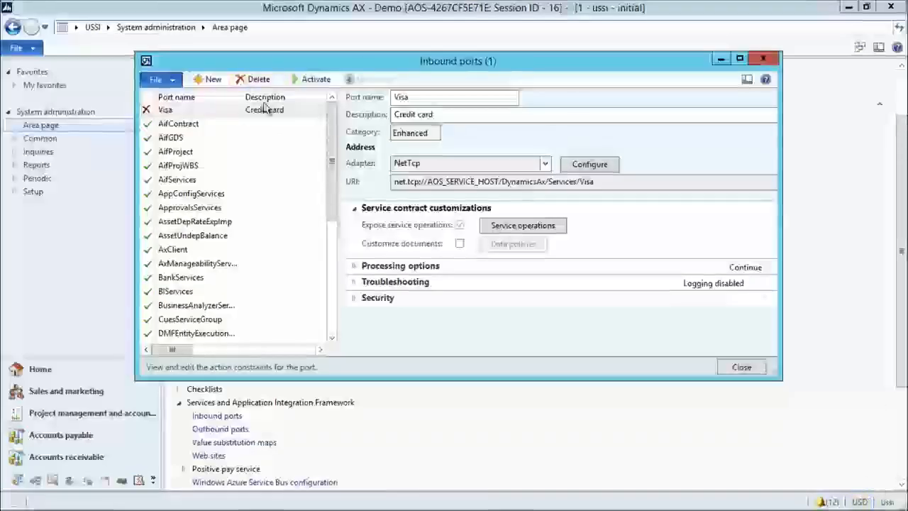
Step: Activate the Visa inbound port, review the deployment messages to the end, and close the inbound ports form
left_click(313, 81)
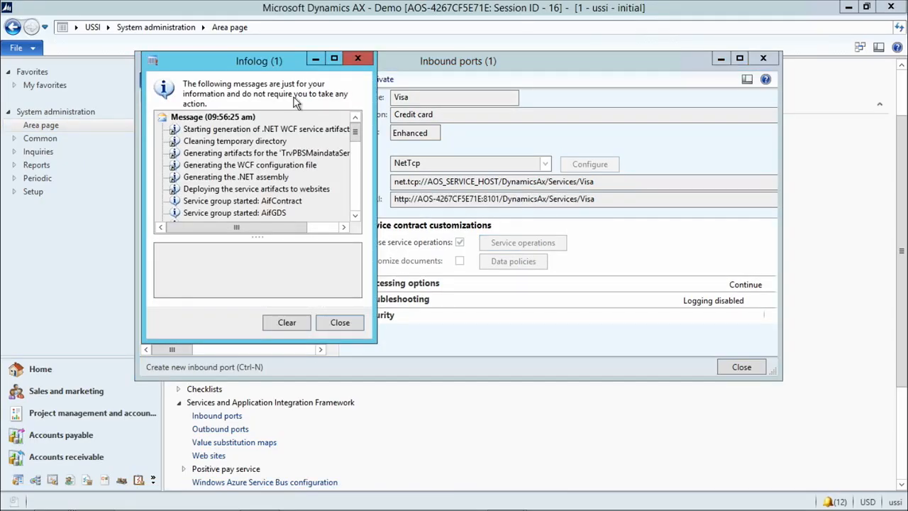
left_click_drag(355, 137, 368, 221)
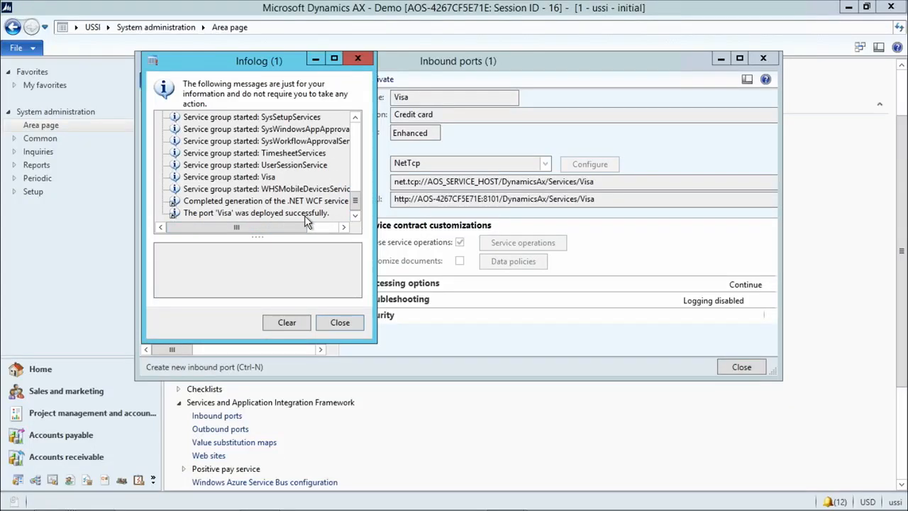
left_click(350, 322)
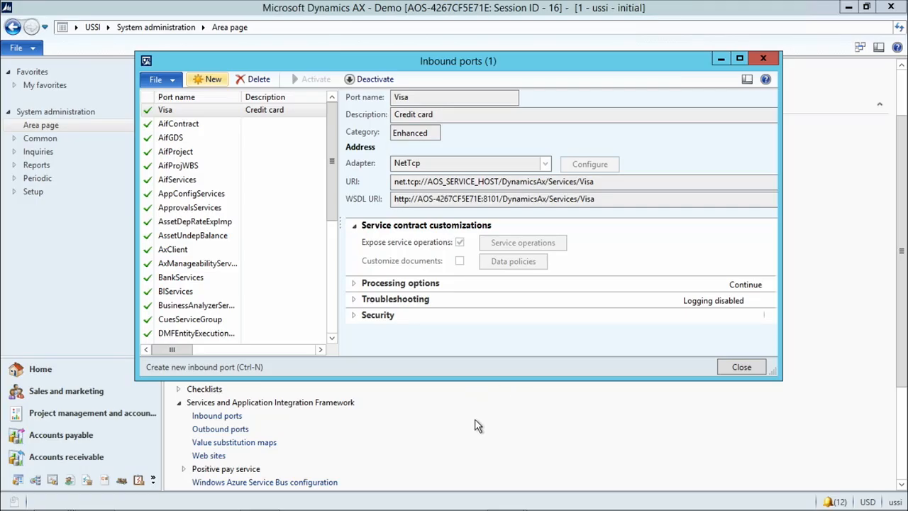
key("Escape")
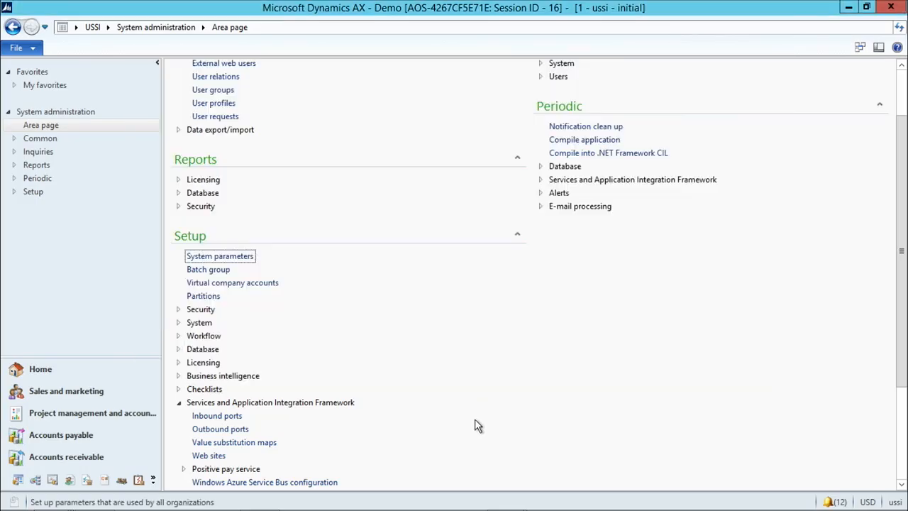
Step: Open the Human resources workers list and select the Client Services project manager near the end of the list
left_click(109, 29)
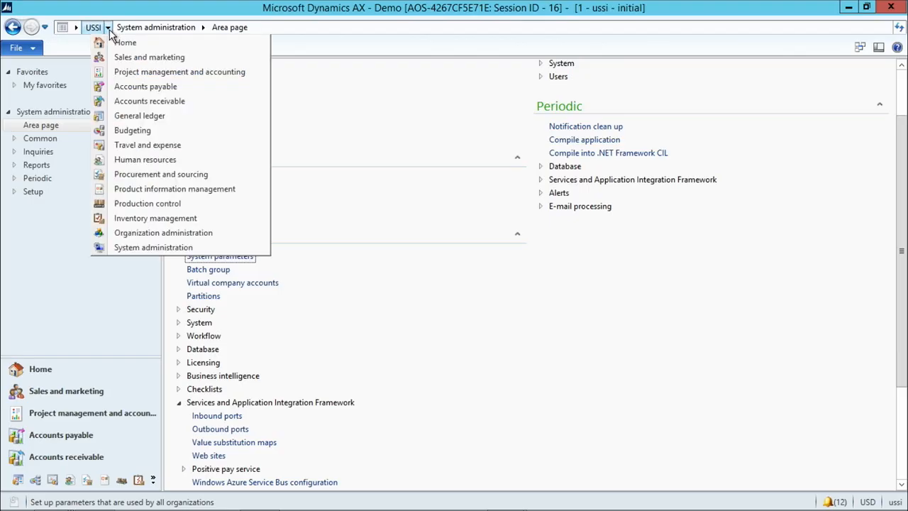
left_click(145, 160)
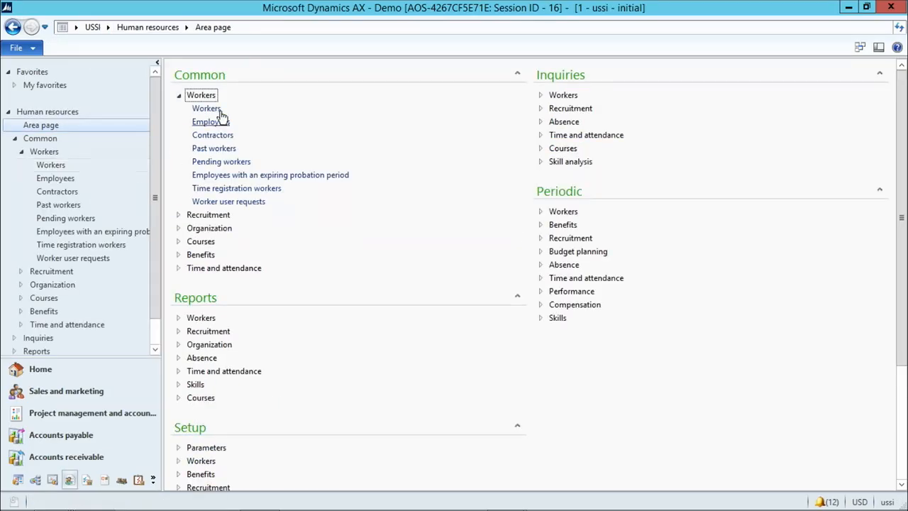
left_click(205, 109)
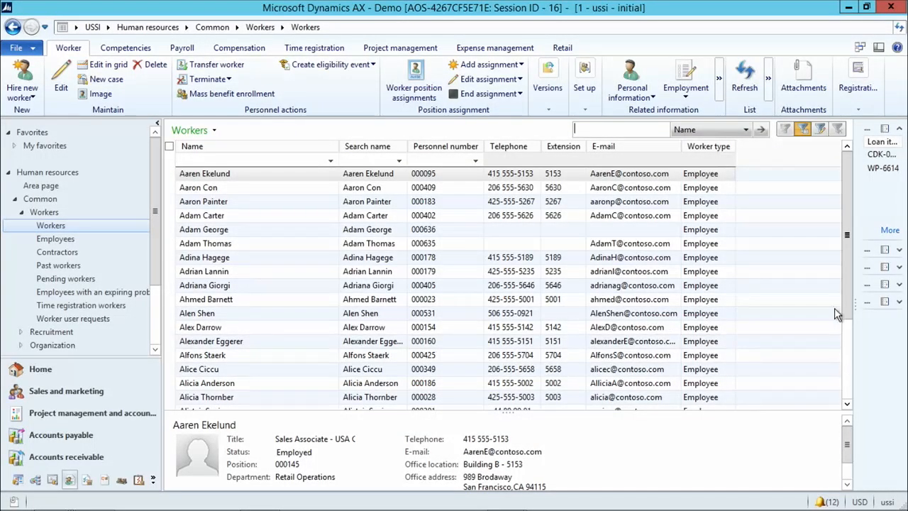
left_click_drag(848, 279, 854, 338)
left_click(847, 364)
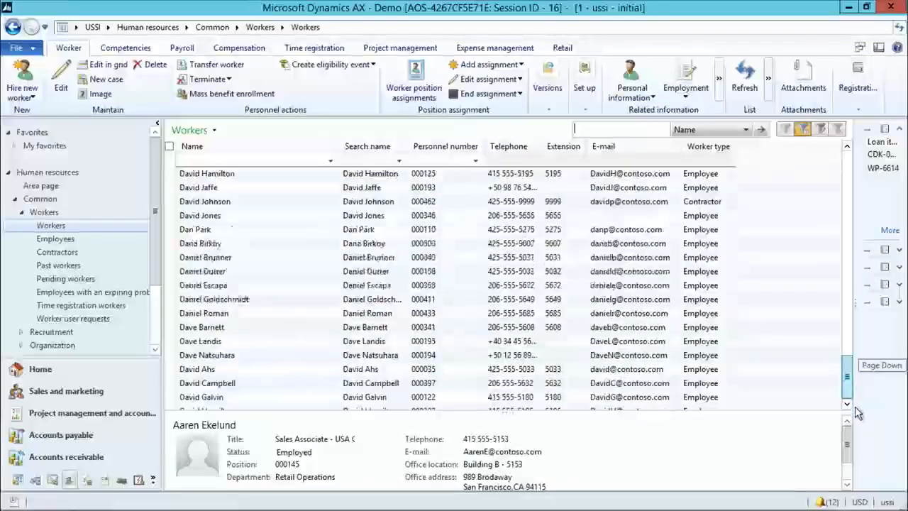
left_click_drag(846, 366, 849, 398)
left_click(850, 356)
left_click(850, 356)
left_click(851, 358)
left_click(851, 358)
left_click_drag(852, 360, 851, 377)
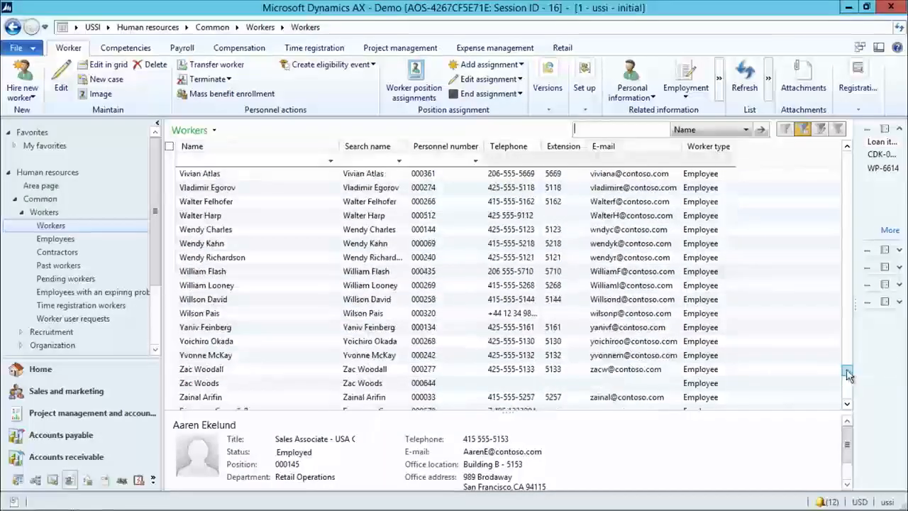
left_click(220, 343)
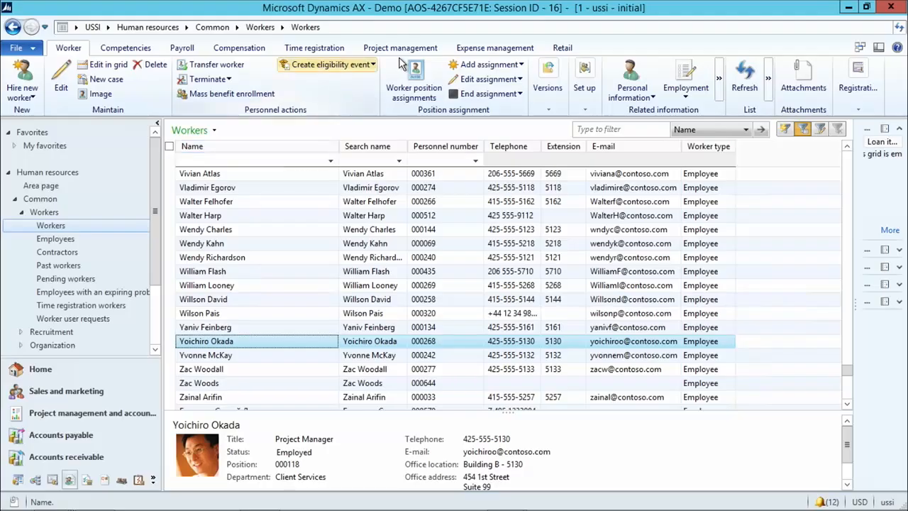
Step: Open the selected worker's expense management credit cards and set the CompanyCC card's type to Visa
left_click(479, 54)
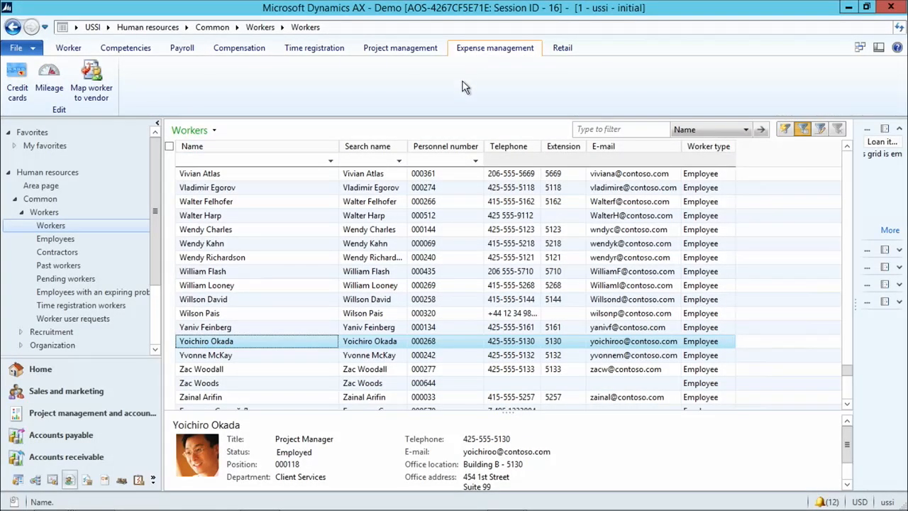
left_click(17, 77)
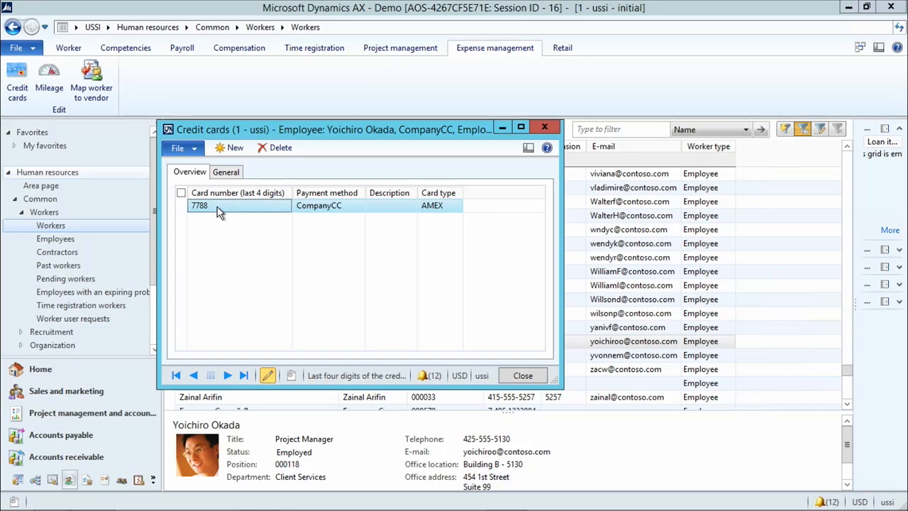
left_click(330, 210)
left_click(436, 206)
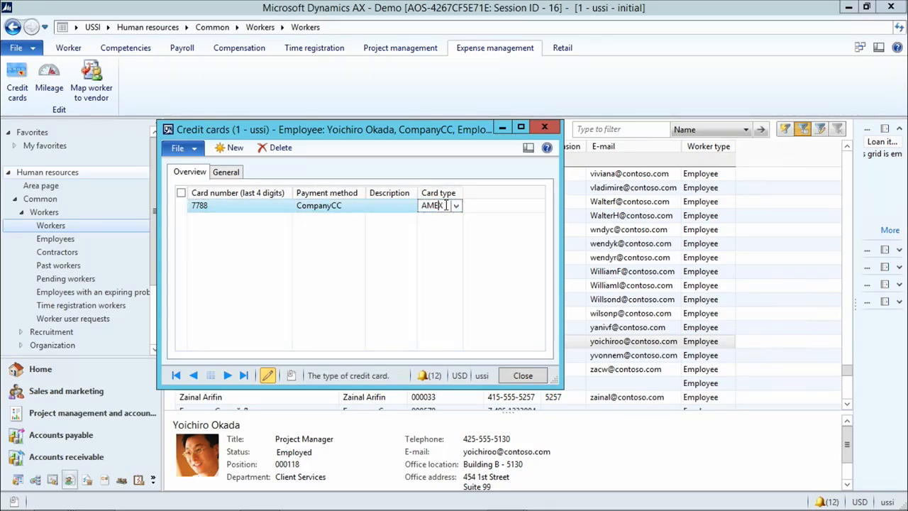
key("BackSpace")
key("BackSpace")
key("BackSpace")
key("BackSpace")
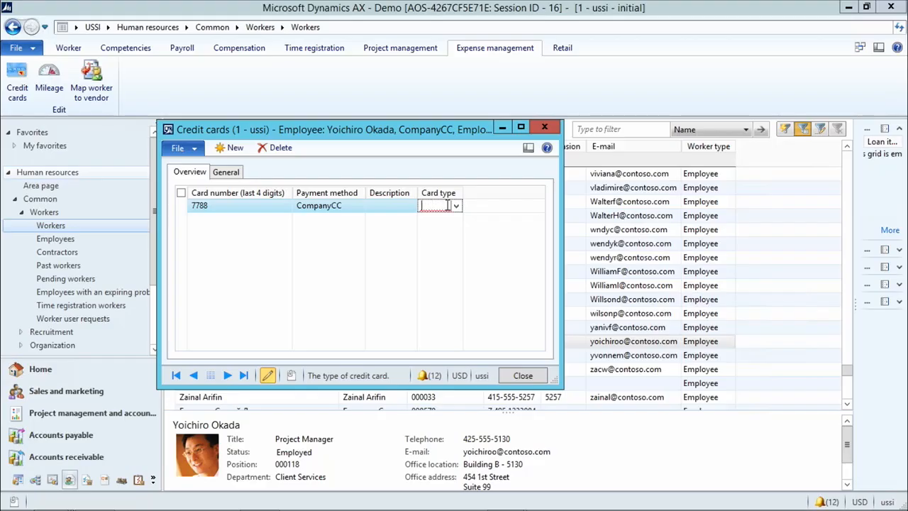
type("Visa")
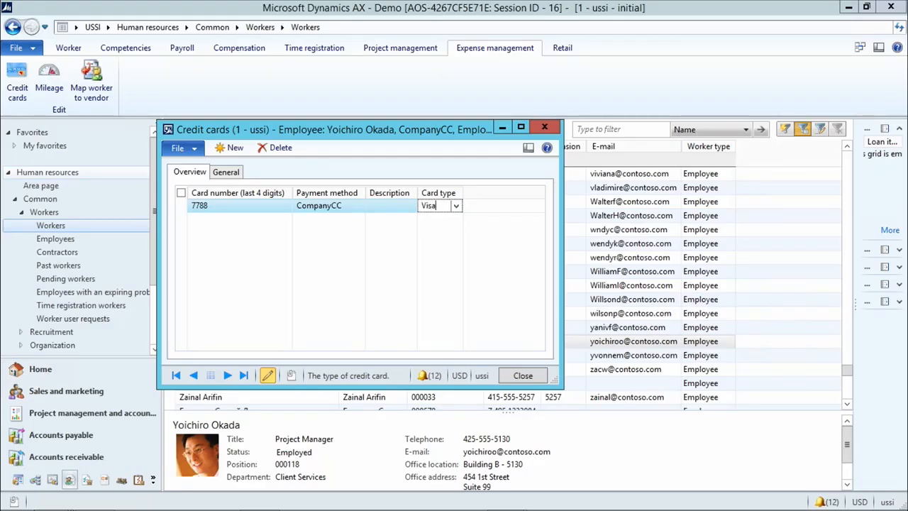